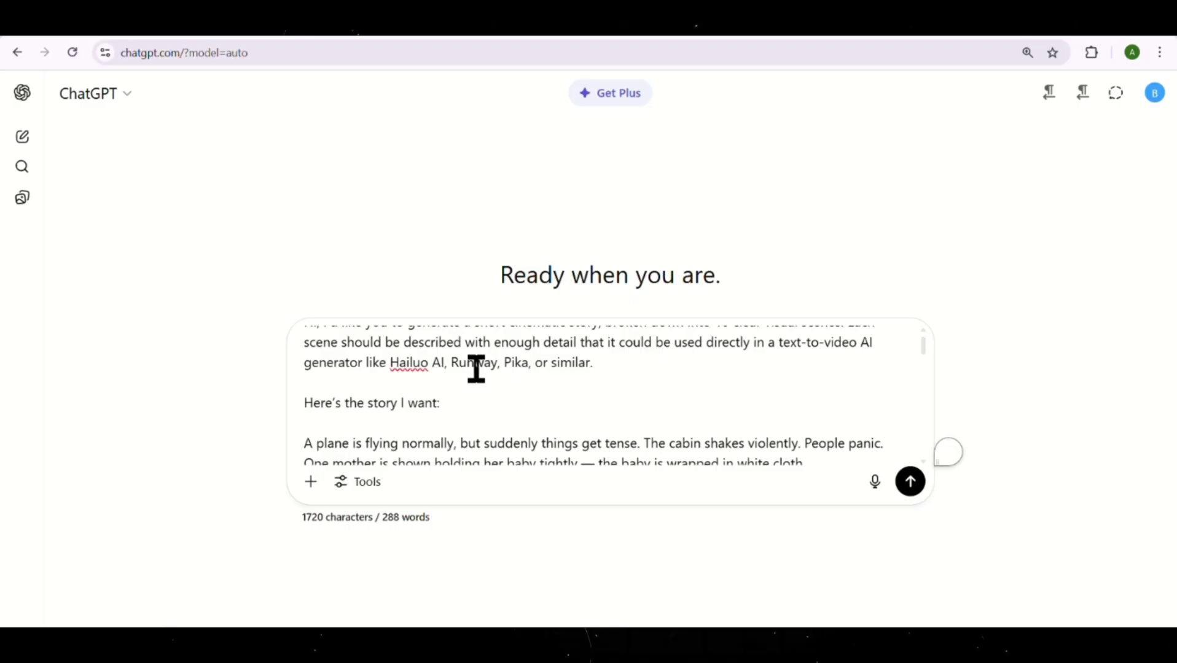
# - Send the story request to ChatGPT and read through Scenes 1–10, Peaceful Flight to Safe in the Helicopter
pyautogui.scroll(-6, 476, 369)
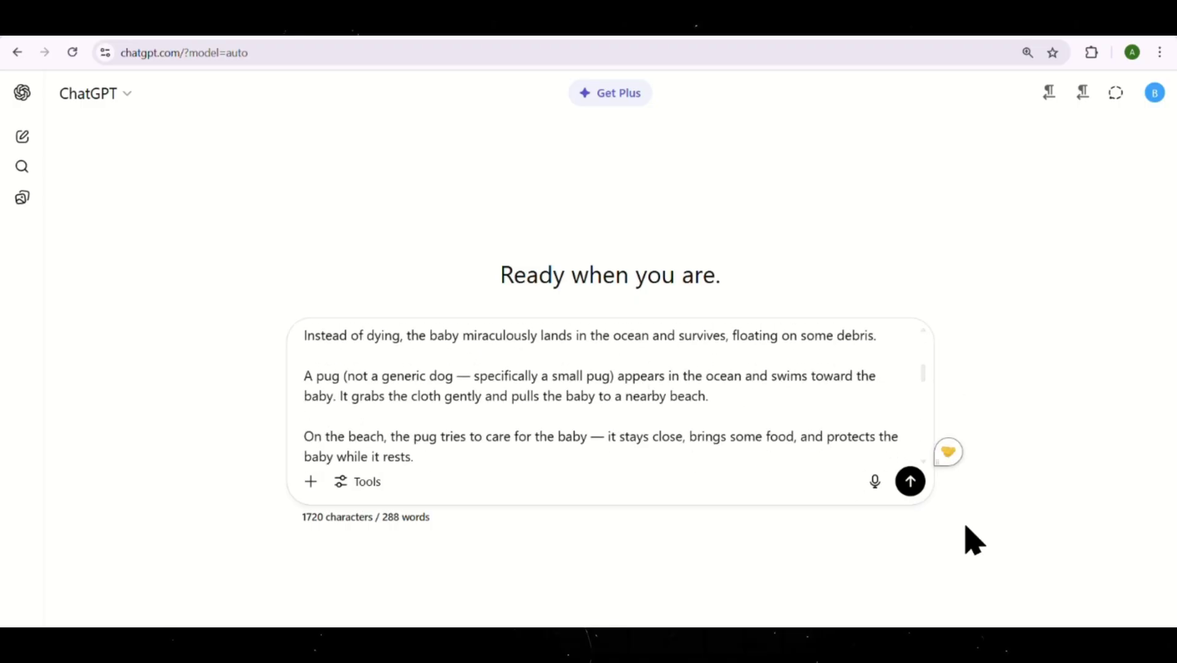
pyautogui.click(909, 482)
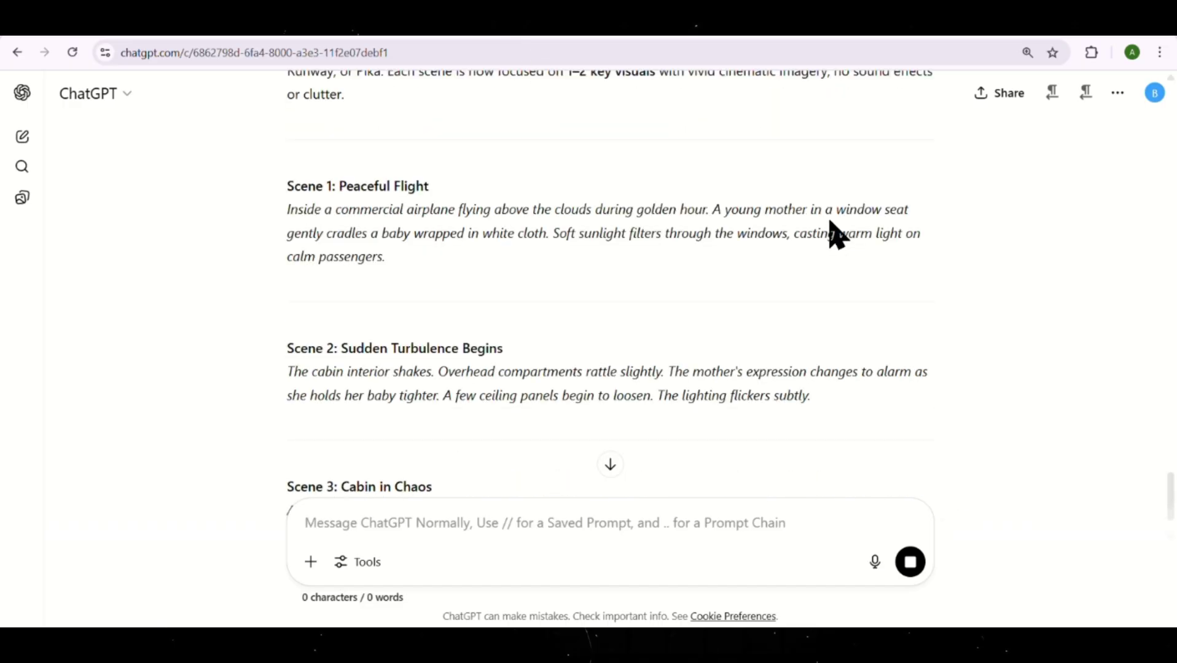
pyautogui.scroll(-1, 890, 251)
pyautogui.scroll(1, 953, 268)
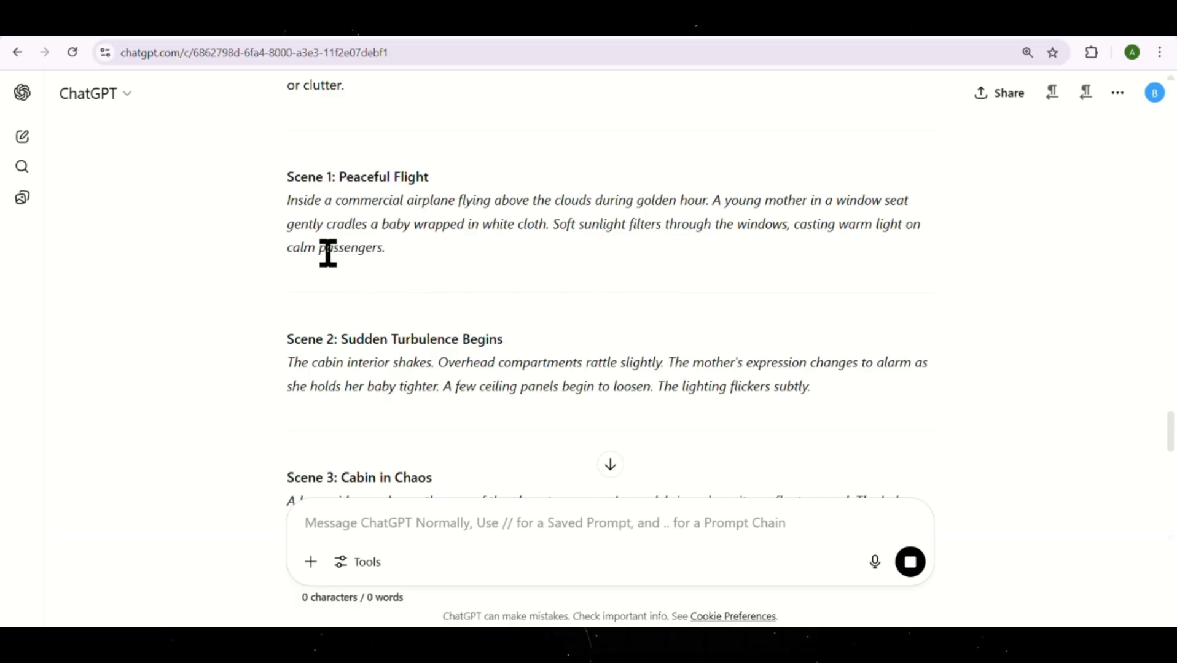
pyautogui.scroll(-3, 328, 254)
pyautogui.scroll(-9, 608, 344)
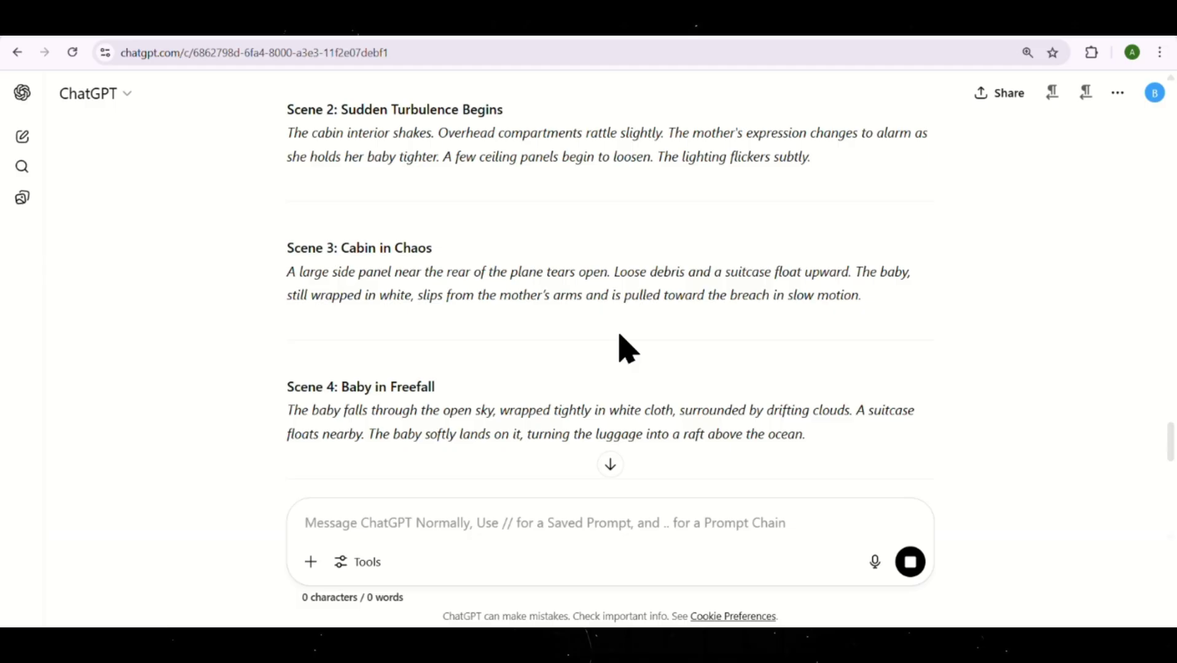
pyautogui.scroll(-10, 625, 349)
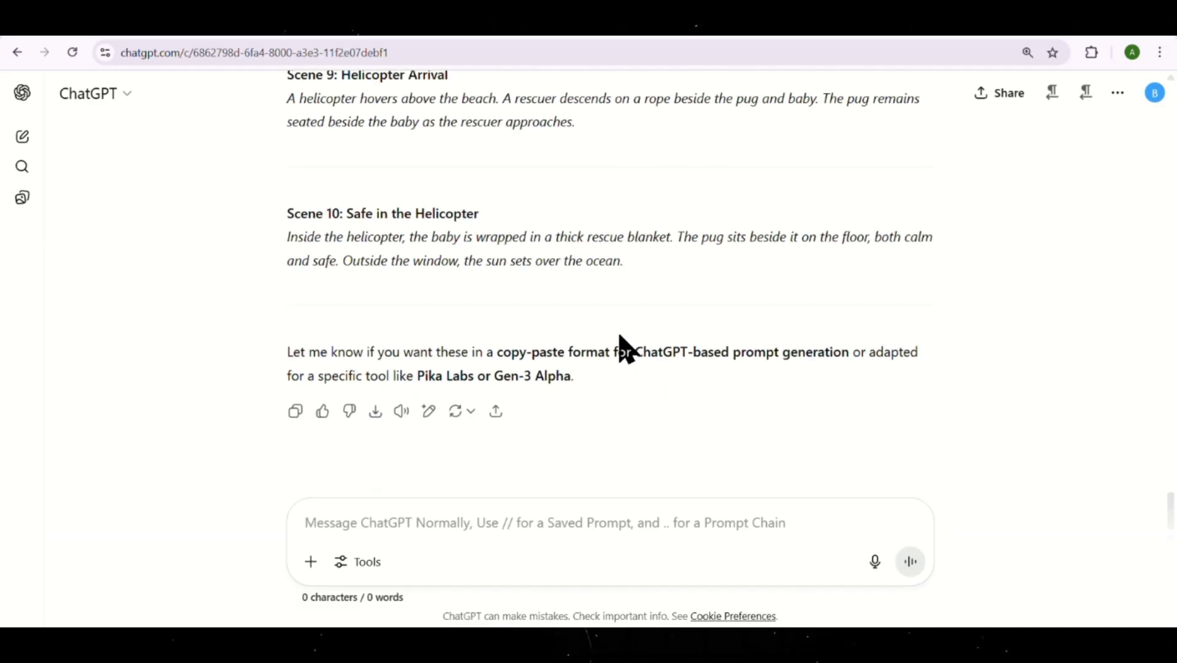
pyautogui.scroll(20, 625, 349)
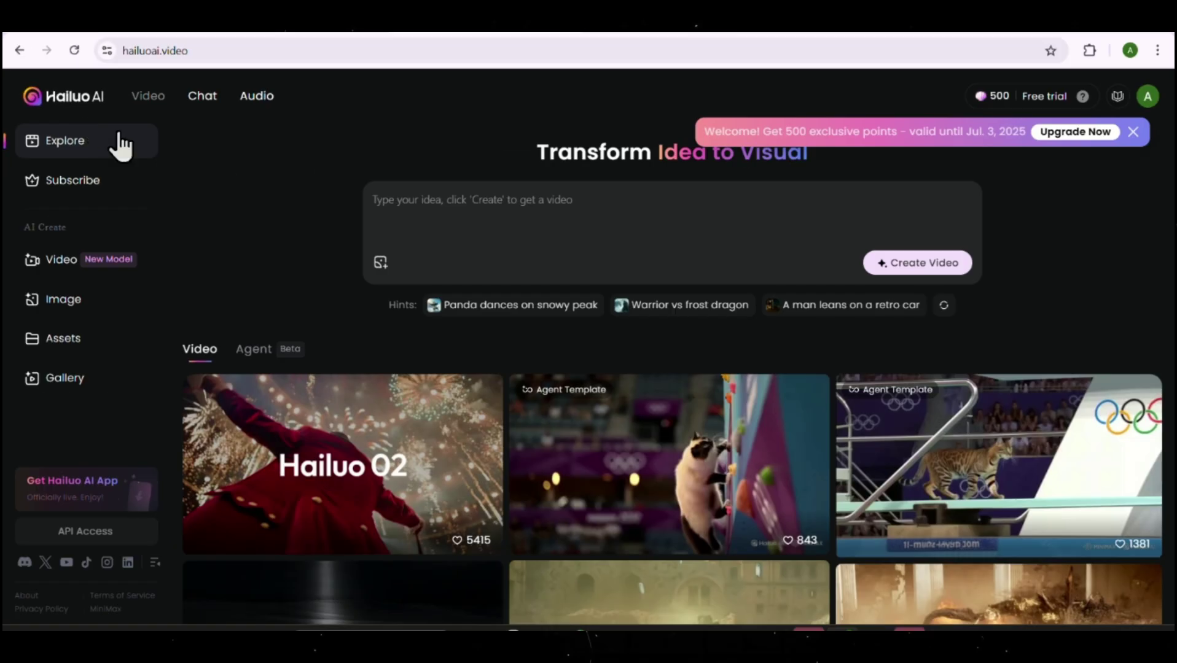
# - Browse Hailuo AI's Explore gallery and credit balance, then go to the video creation page
pyautogui.scroll(-1, 300, 208)
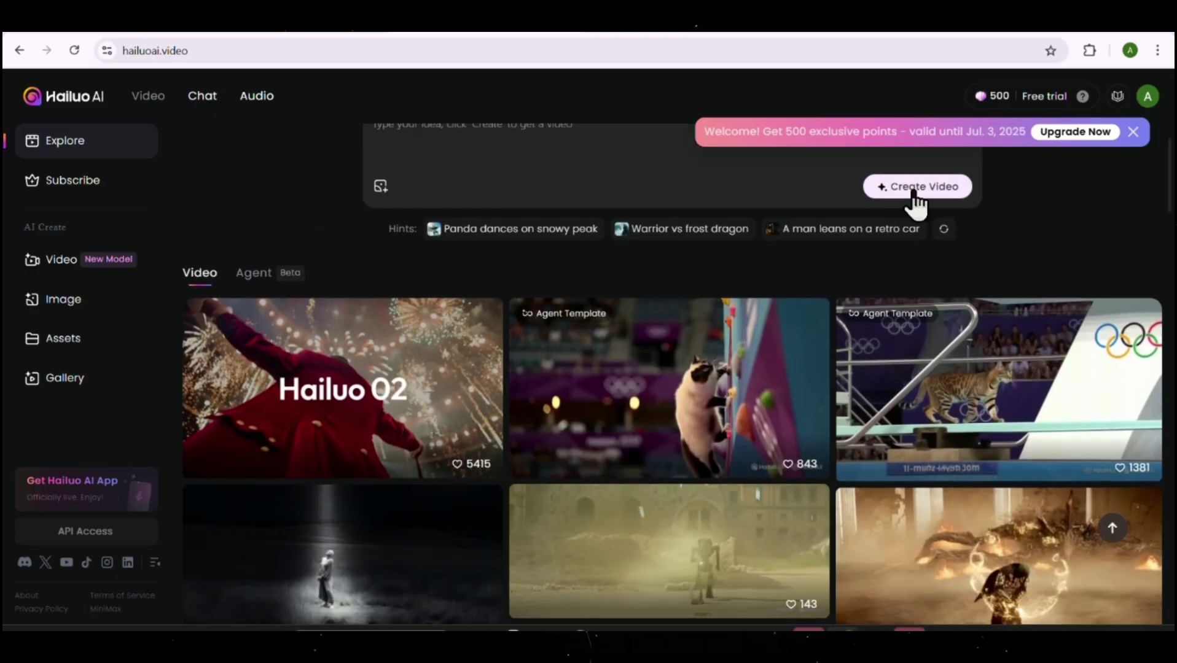
pyautogui.scroll(-1, 1083, 237)
pyautogui.moveTo(685, 301)
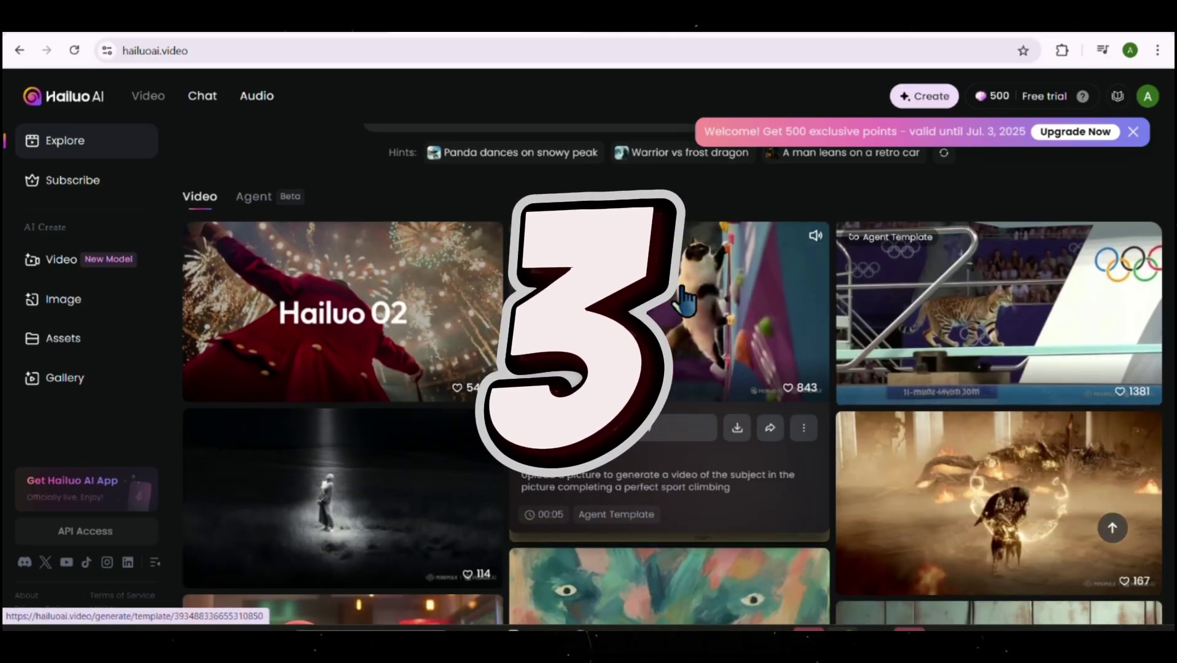
pyautogui.moveTo(365, 316)
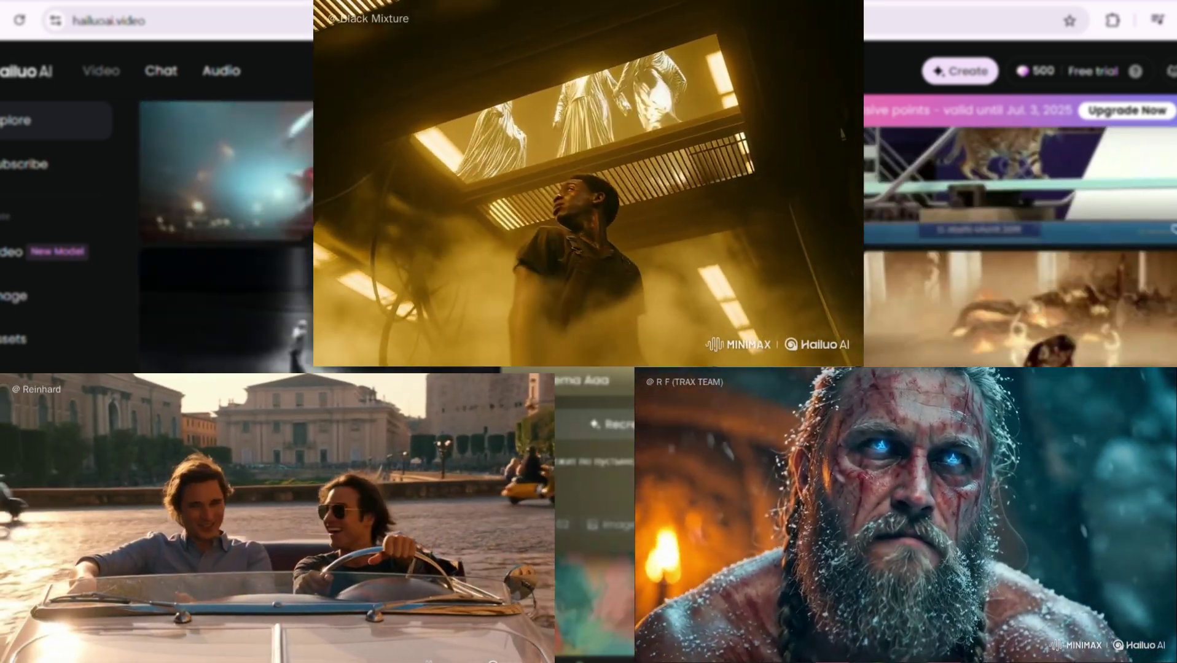
pyautogui.click(960, 71)
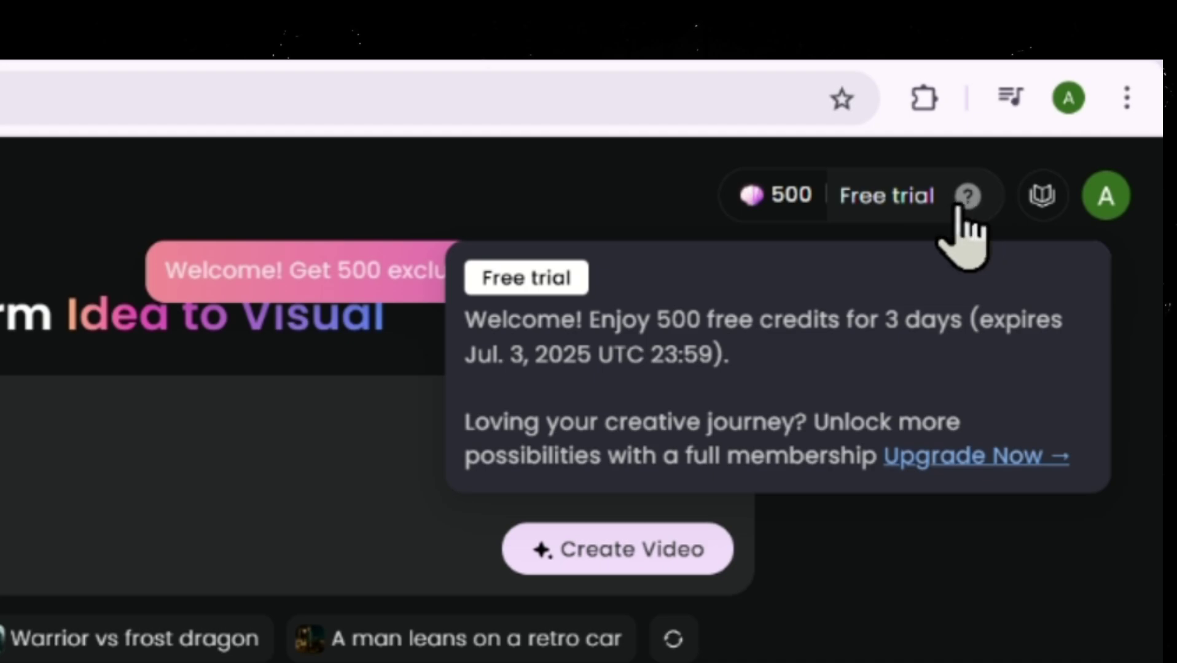
pyautogui.moveTo(780, 210)
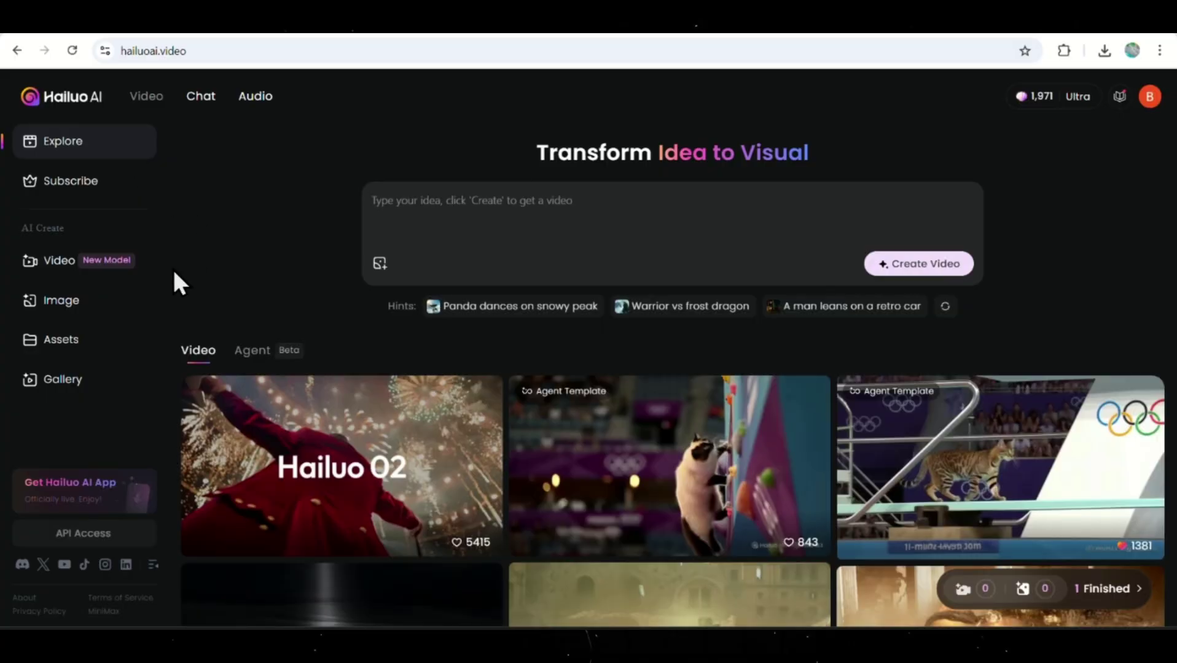
# - Copy the Scene 1 golden-hour airplane prompt from ChatGPT into the Text to Video box
pyautogui.click(90, 268)
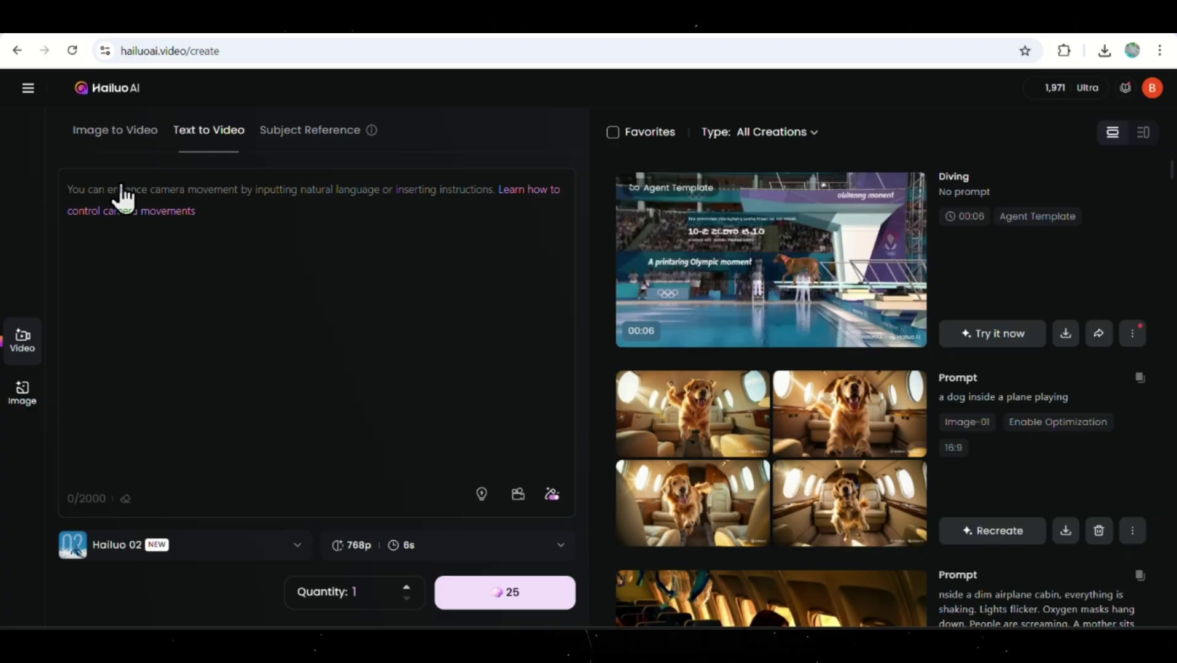
pyautogui.hotkey('alt', 'Tab')
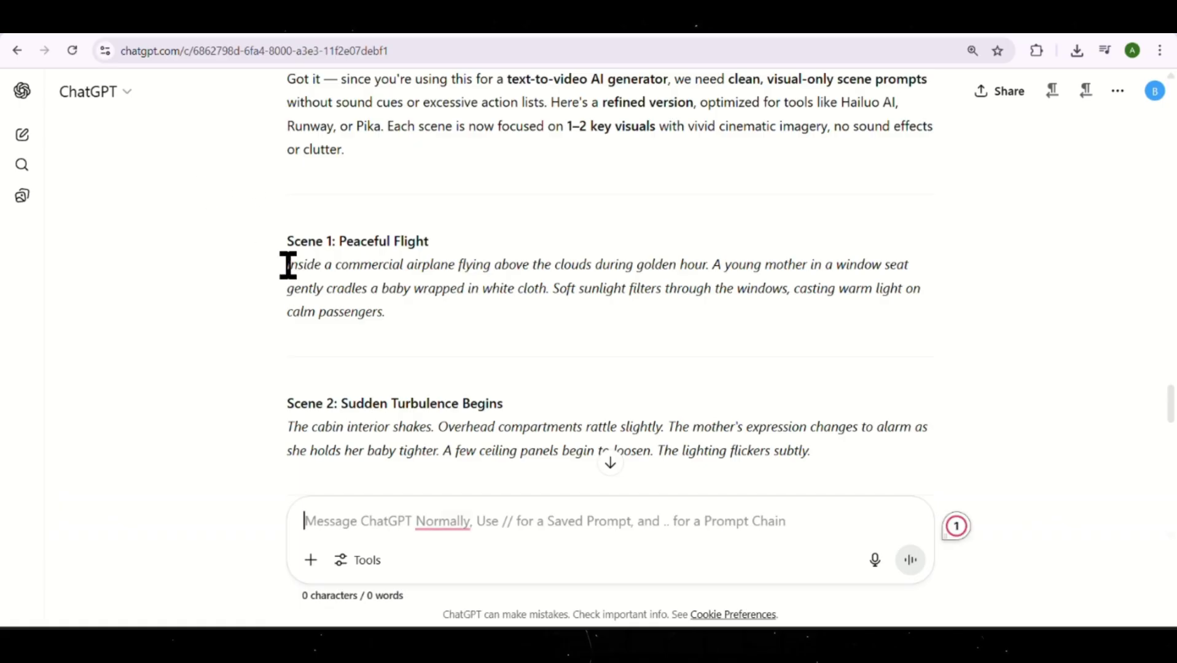
pyautogui.moveTo(289, 266); pyautogui.dragTo(428, 325)
pyautogui.hotkey('ctrl', 'c')
pyautogui.hotkey('alt', 'Tab')
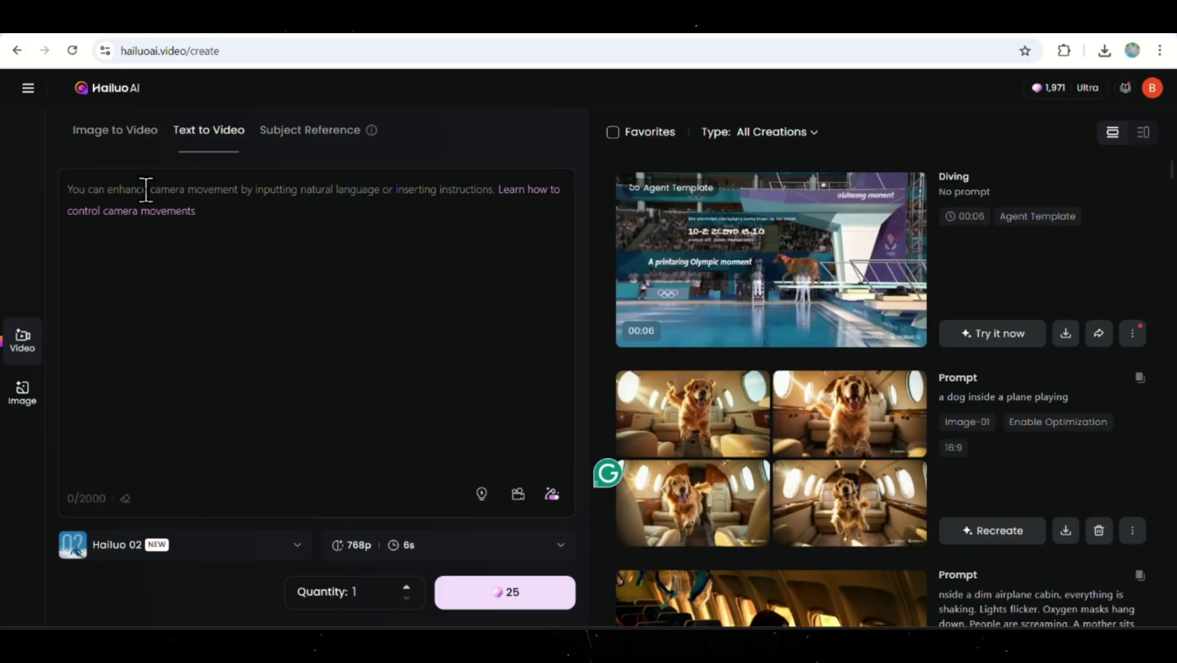
pyautogui.hotkey('ctrl', 'v')
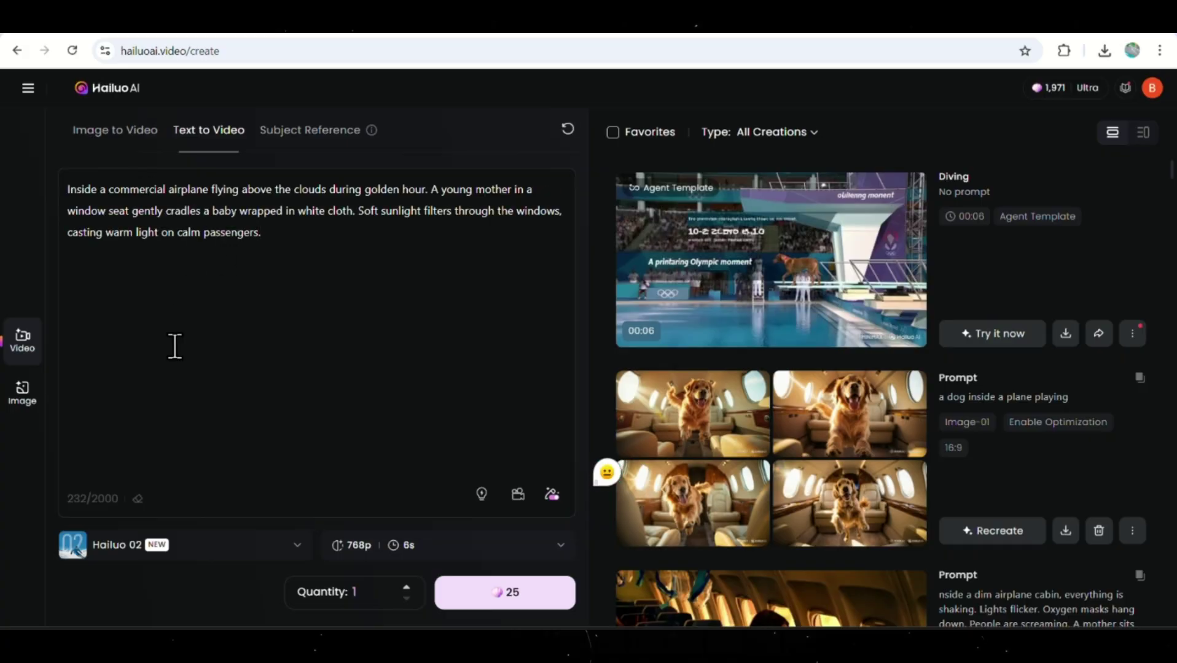
# - Keep Hailuo 02 as the model with 768p resolution and 6s duration
pyautogui.click(297, 546)
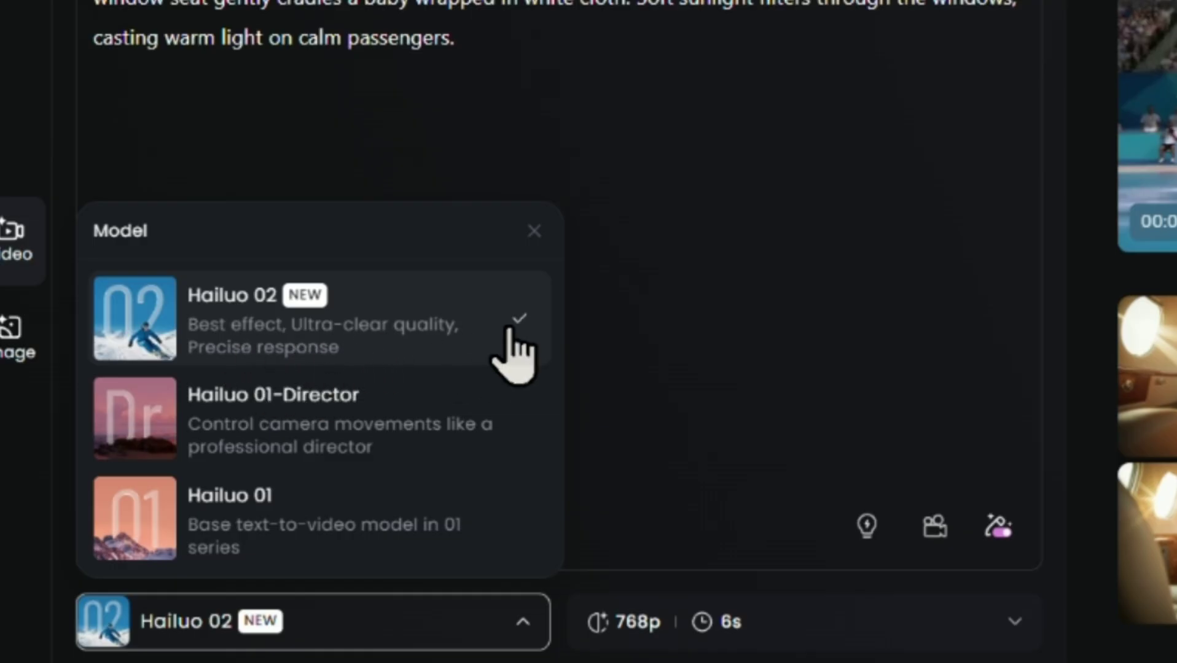
pyautogui.click(508, 330)
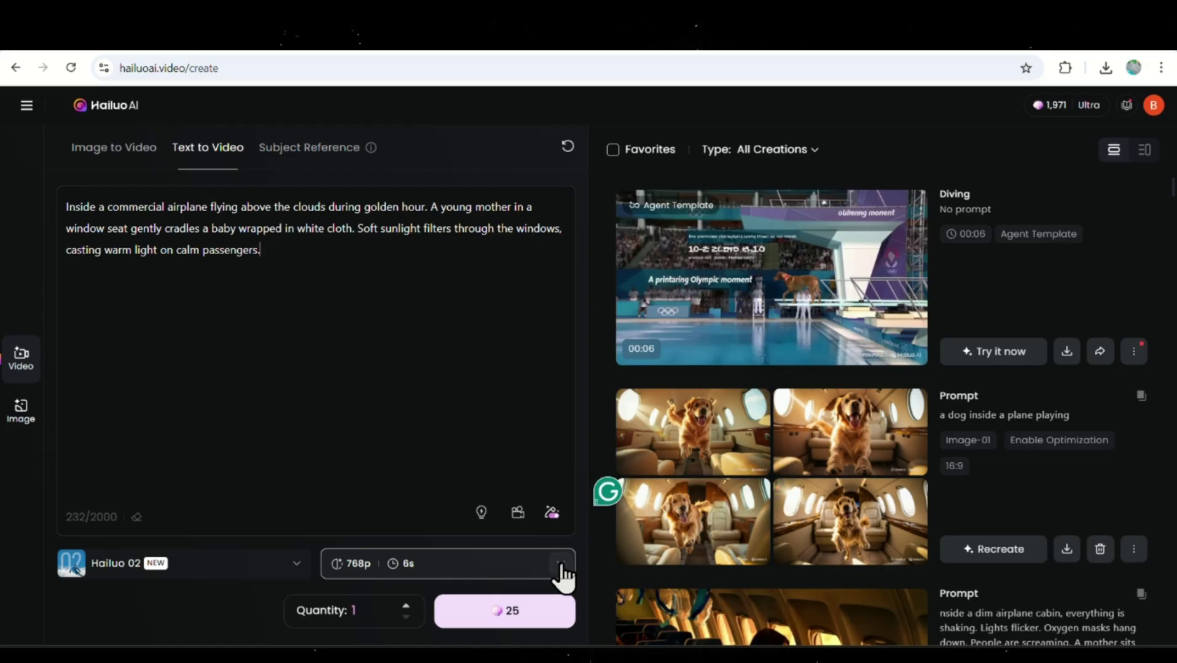
pyautogui.click(561, 565)
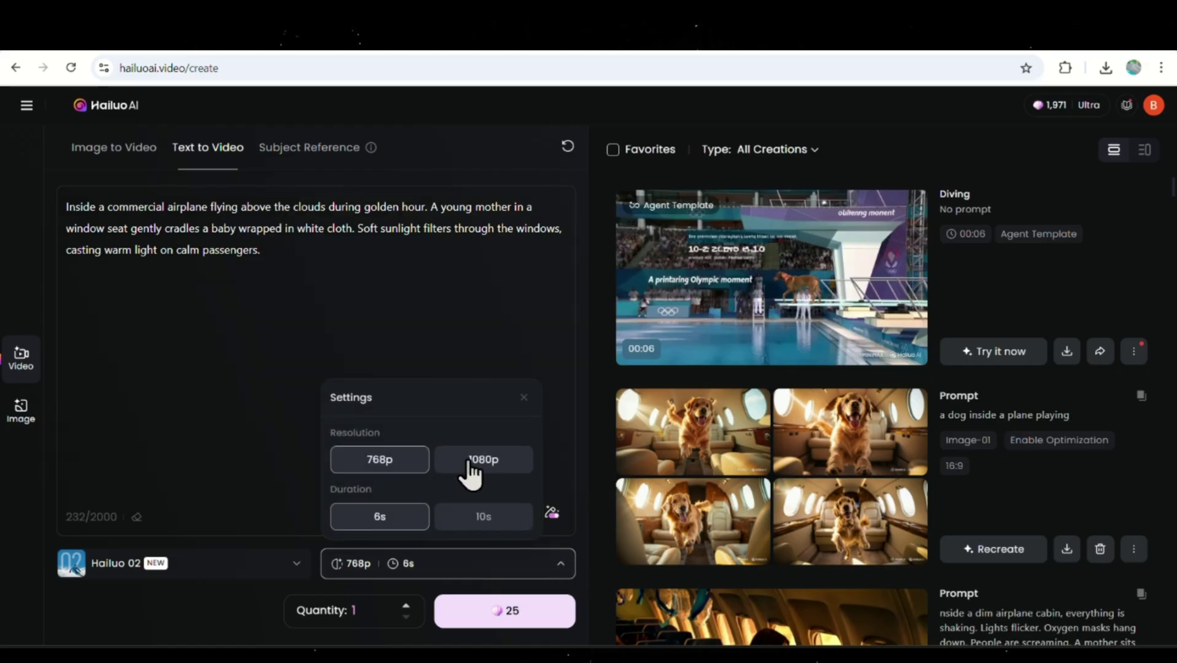
pyautogui.click(363, 529)
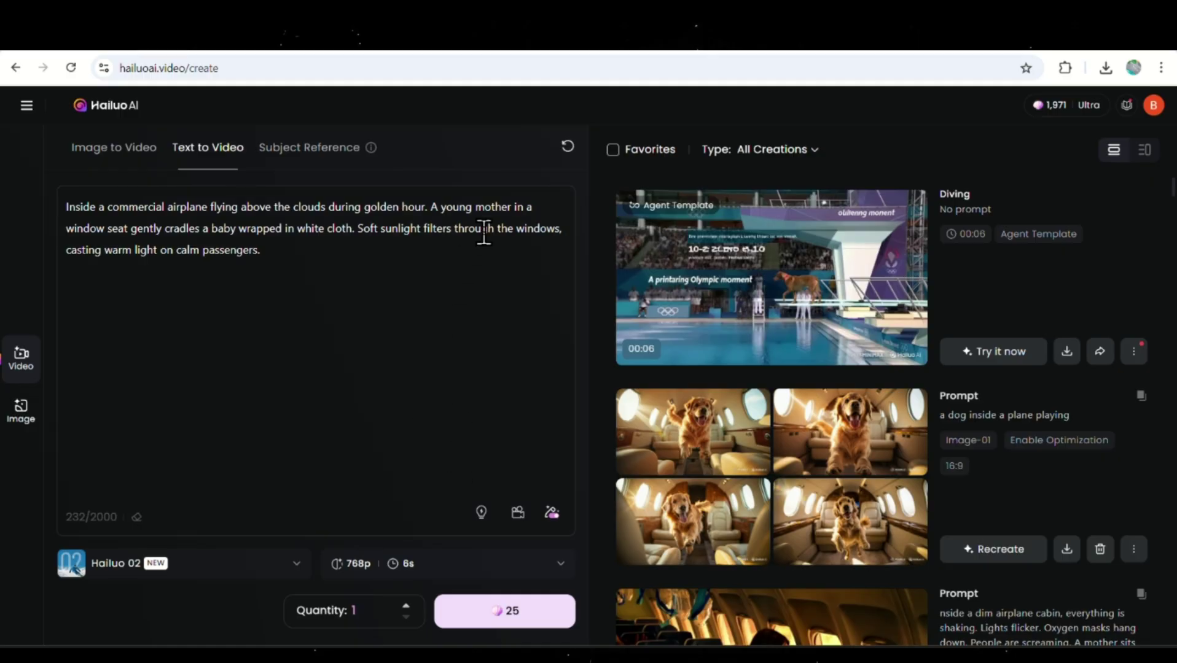
# - Add the Left walking camera preset, appending [Truck left,Tracking shot] to the airplane prompt
pyautogui.click(518, 514)
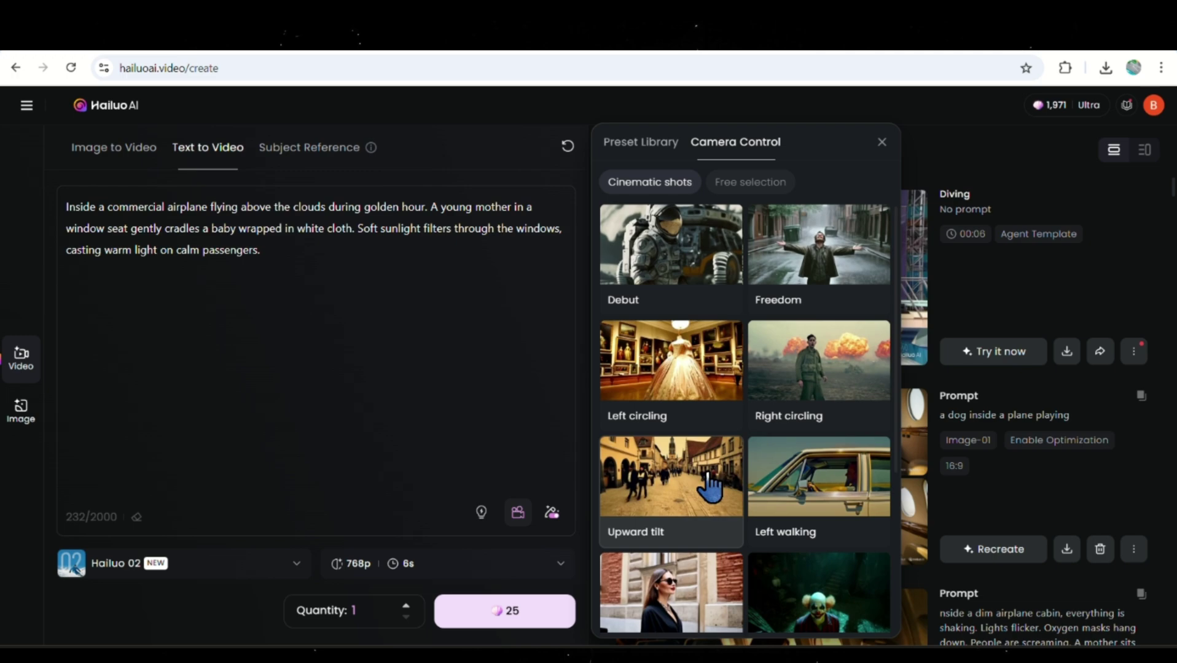
pyautogui.scroll(-3, 798, 485)
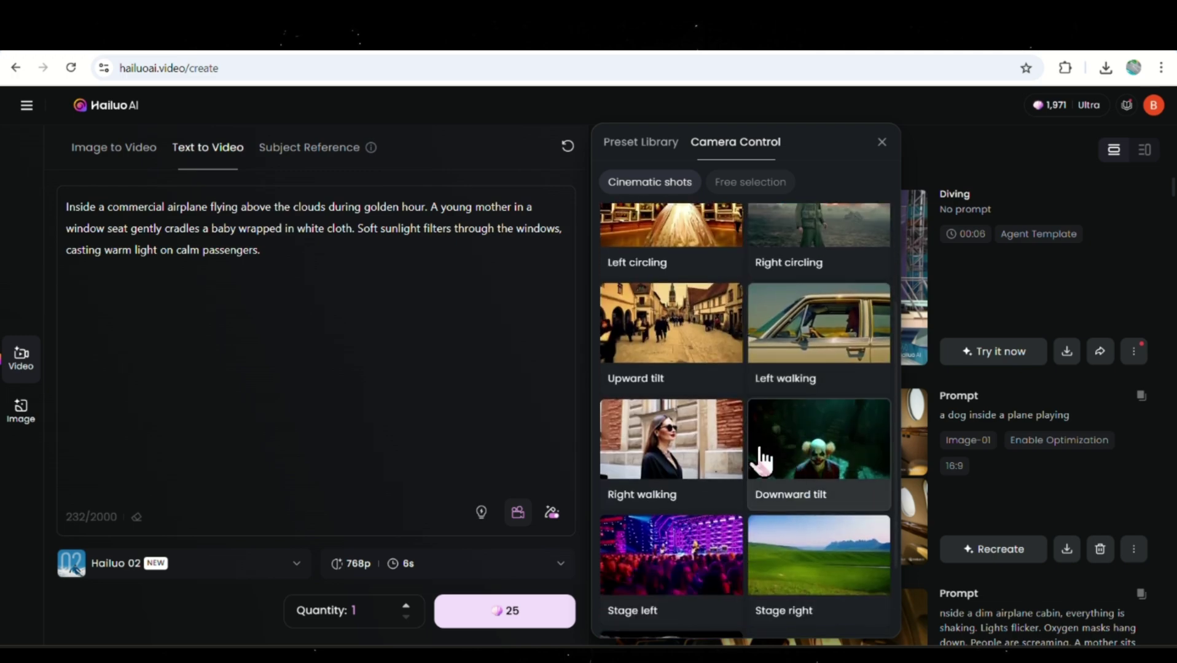
pyautogui.scroll(3, 798, 473)
pyautogui.click(830, 486)
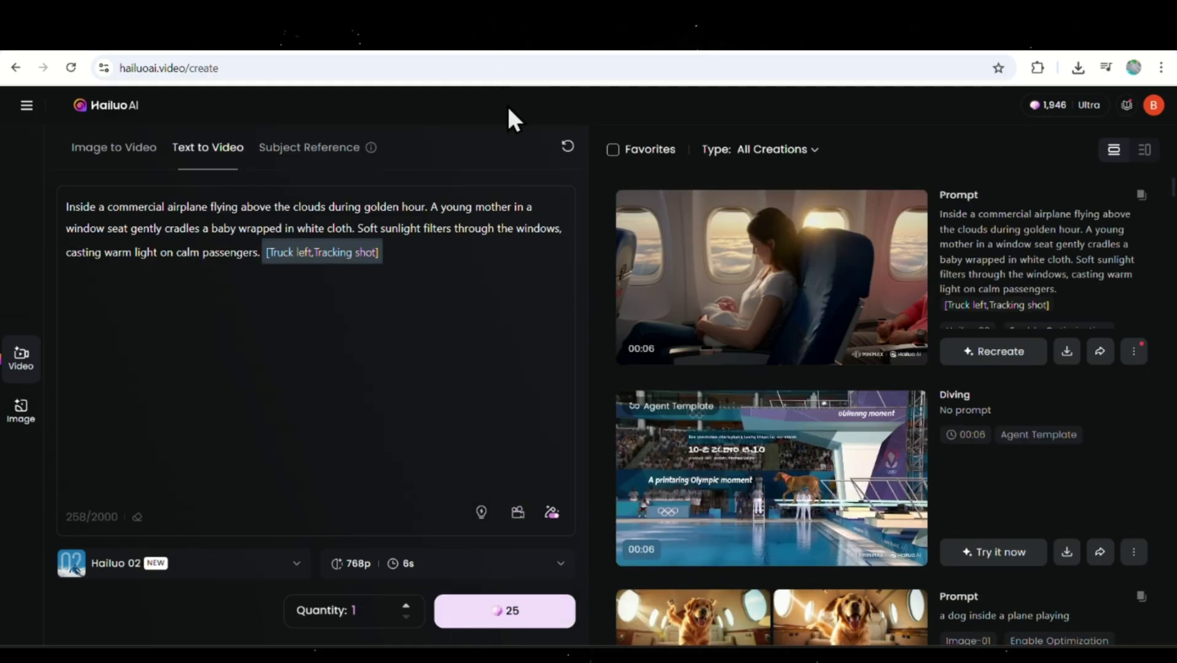
# - Download the finished airplane video without a watermark, then select the Scene 2 description
pyautogui.click(956, 318)
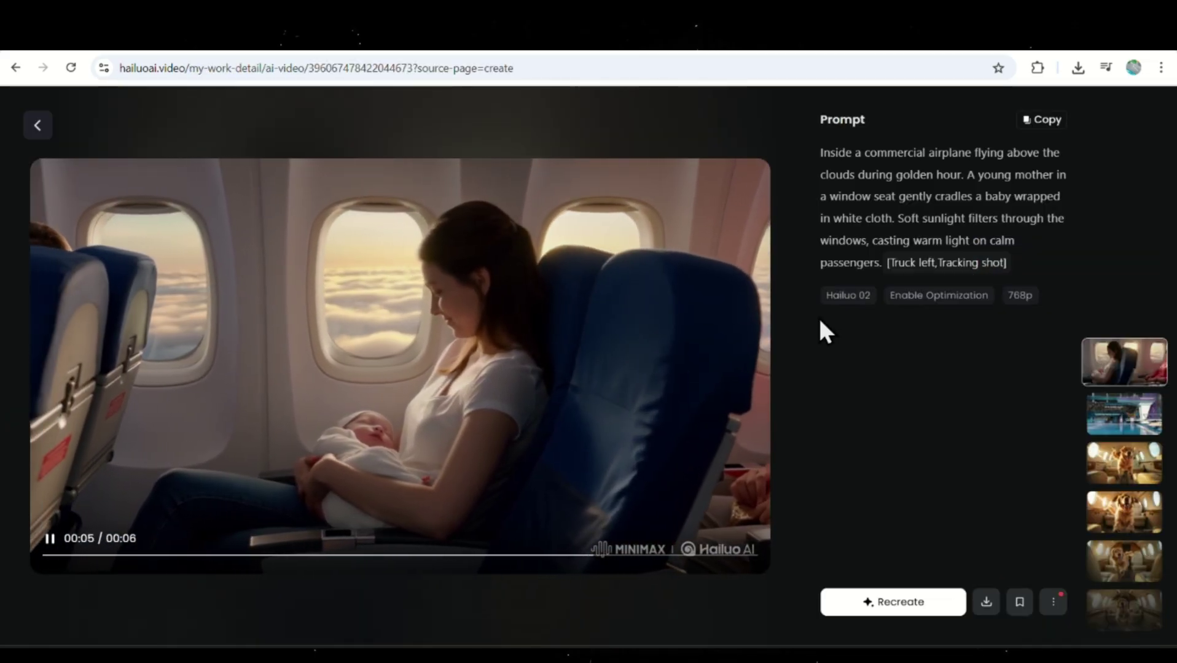
pyautogui.click(985, 602)
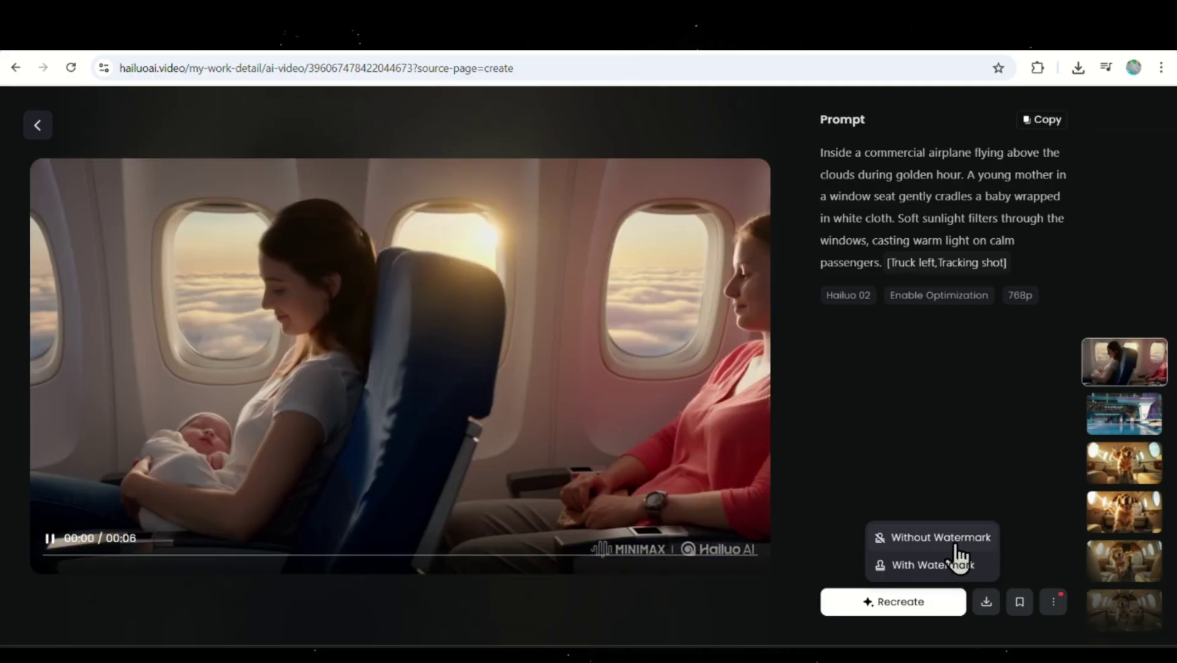
pyautogui.click(953, 541)
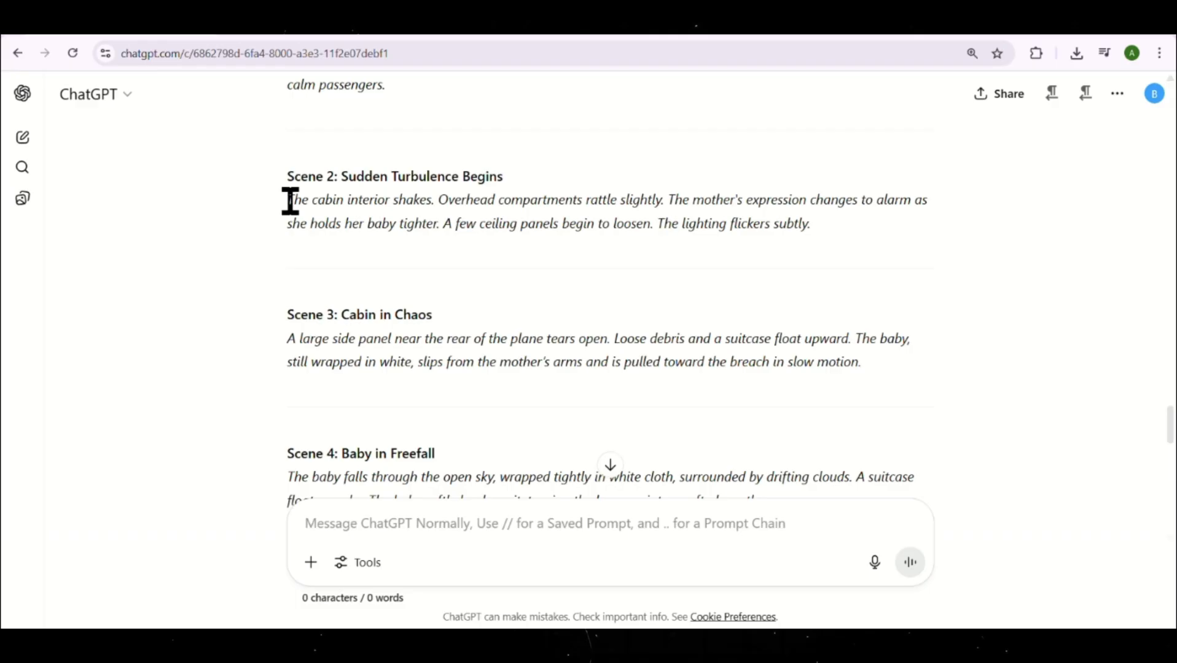
pyautogui.moveTo(289, 202); pyautogui.dragTo(869, 229)
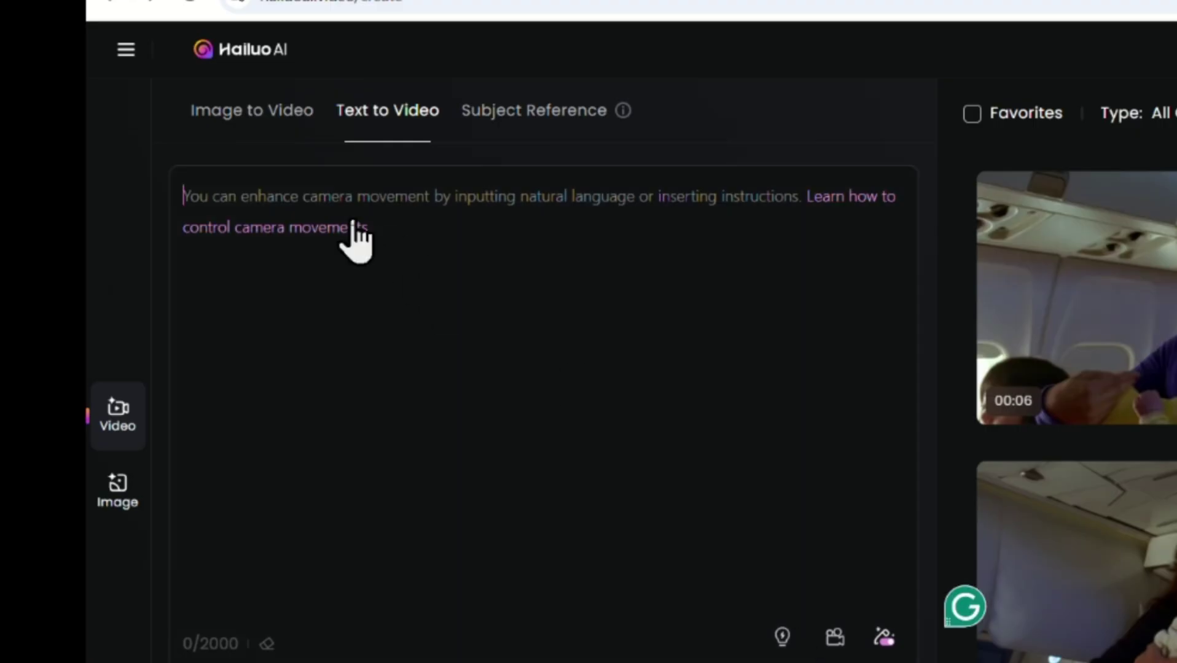
# - Paste the Scene 2 turbulence prompt and generate the 6-second shaking-cabin clip
pyautogui.write("The cabin interior shakes. Overhead compartments rattle slightly. The mother's expression changes to alarm as she holds her baby tighter. A few ceiling panels begin to loosen. The lighting flickers subtly.")
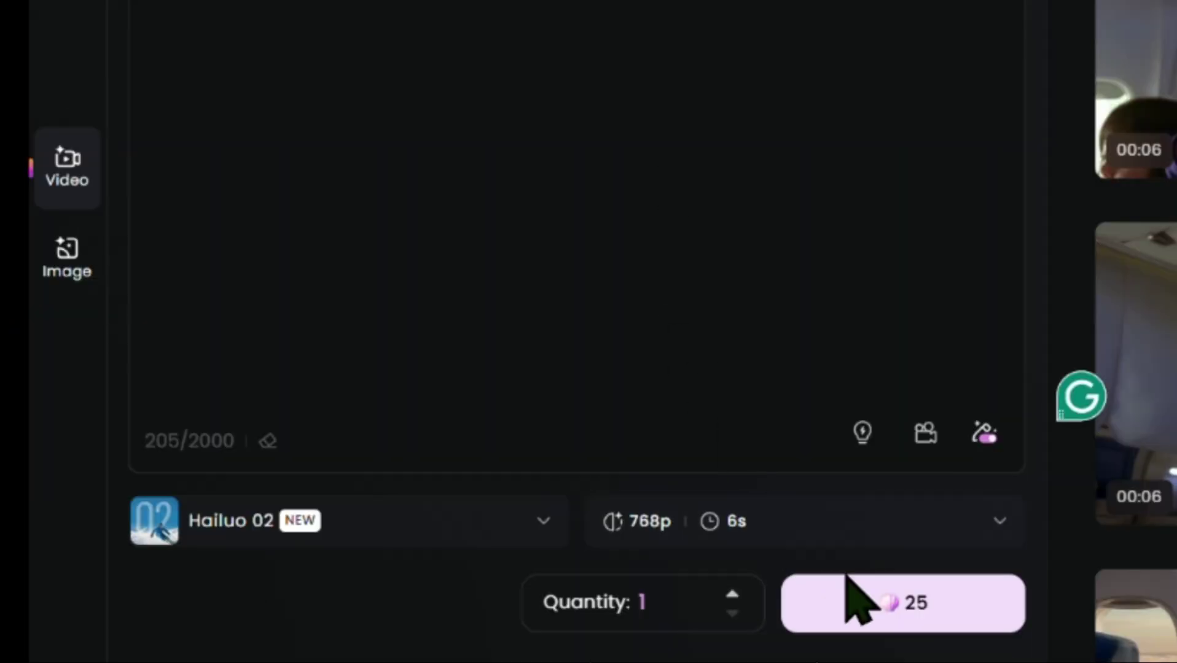
pyautogui.click(902, 623)
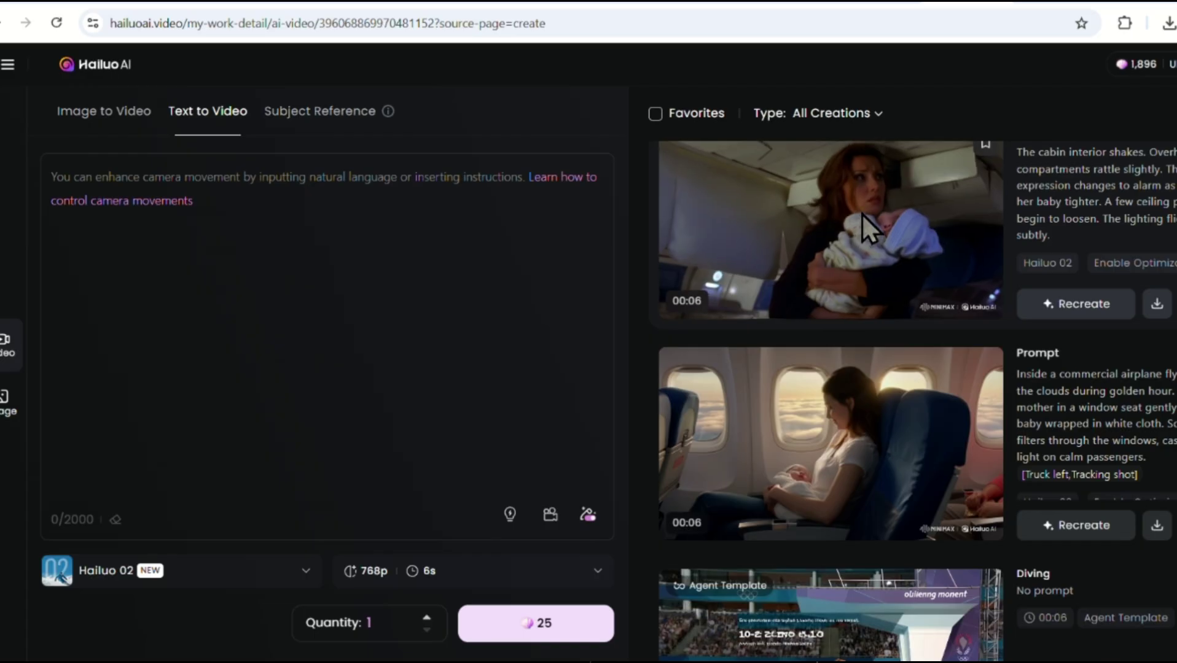
pyautogui.click(864, 222)
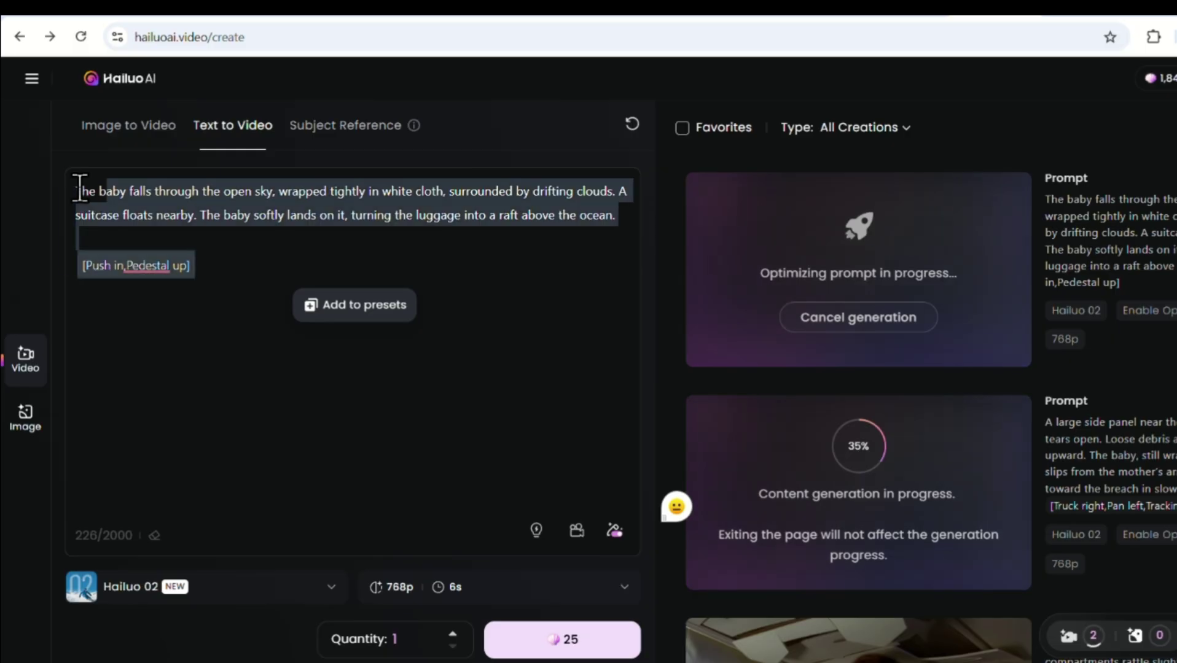
# - Replace the prompt with the Wide shot ocean survival scene and generate its video
pyautogui.press('BackSpace')
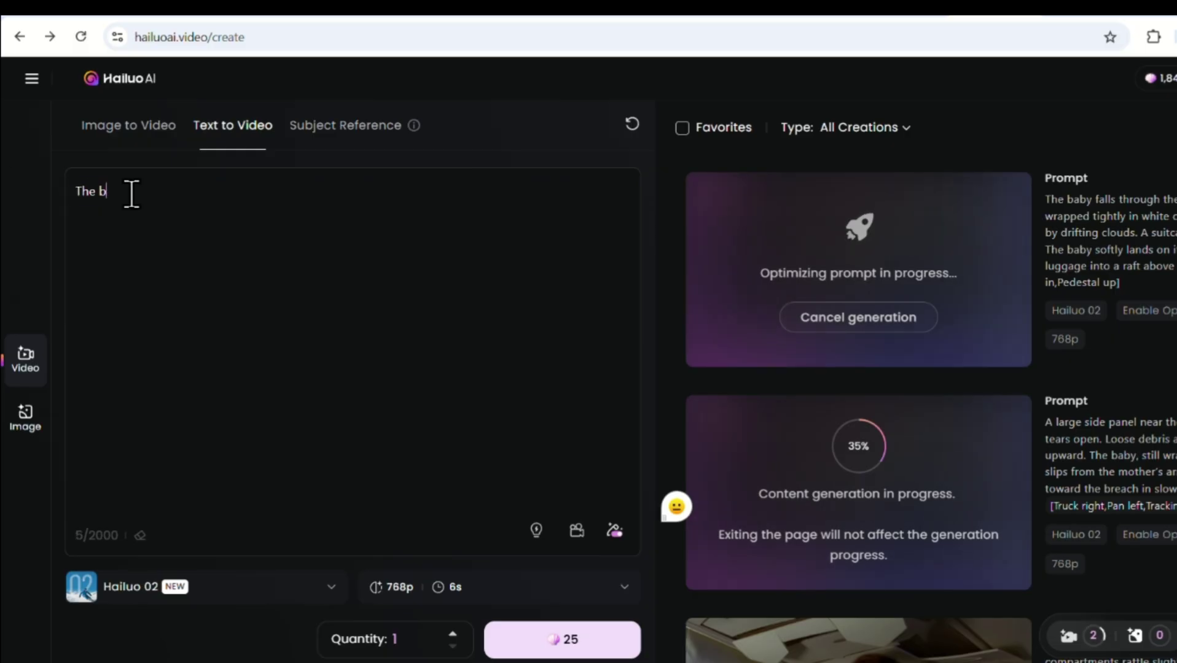
pyautogui.write('Wide shot of the baby lying safely on the floating luggage amid calm ocean waves. A small pug swims toward the baby from a distance, head above water, determined and focused.')
pyautogui.click(576, 531)
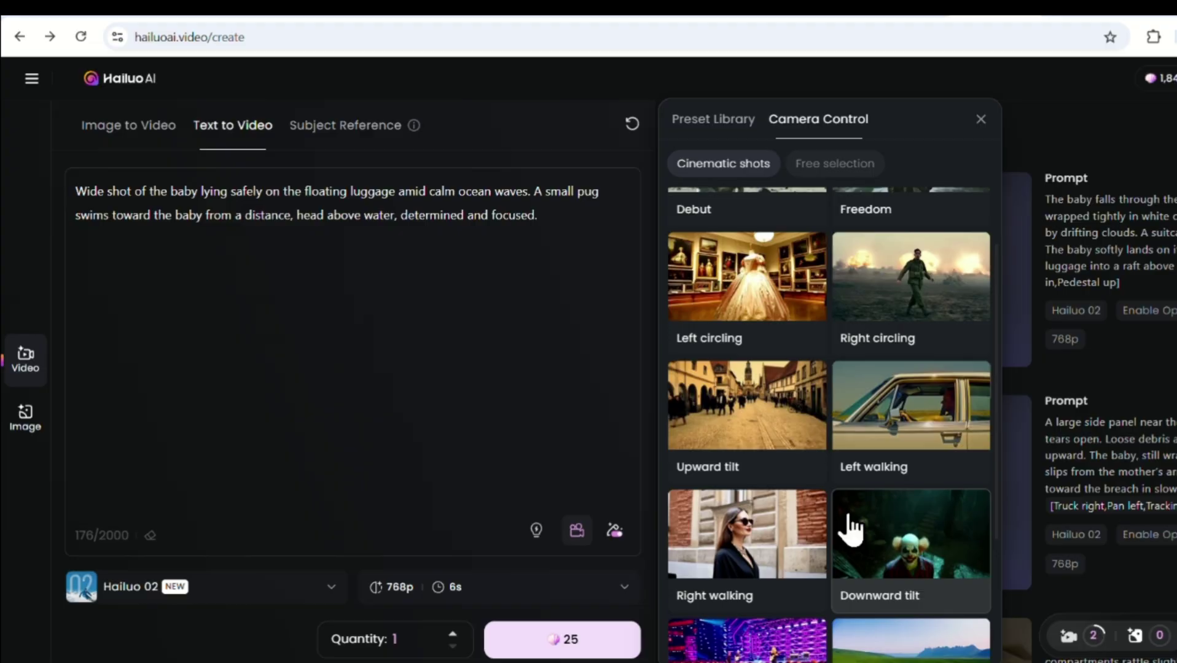
pyautogui.scroll(-3, 845, 524)
pyautogui.scroll(4, 688, 473)
pyautogui.click(573, 306)
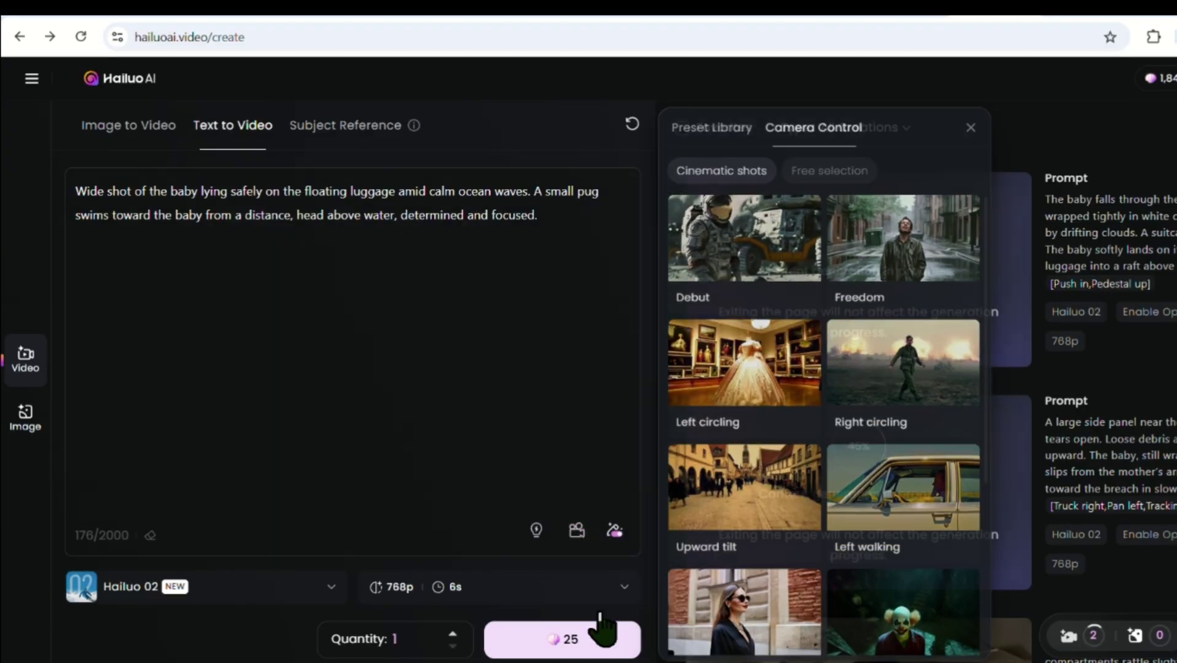
pyautogui.click(599, 633)
# - Copy the Scene 6 beach description into the prompt and generate the pug-and-baby beach video
pyautogui.hotkey('alt', 'Tab')
pyautogui.scroll(-1, 481, 414)
pyautogui.moveTo(320, 306); pyautogui.dragTo(830, 335)
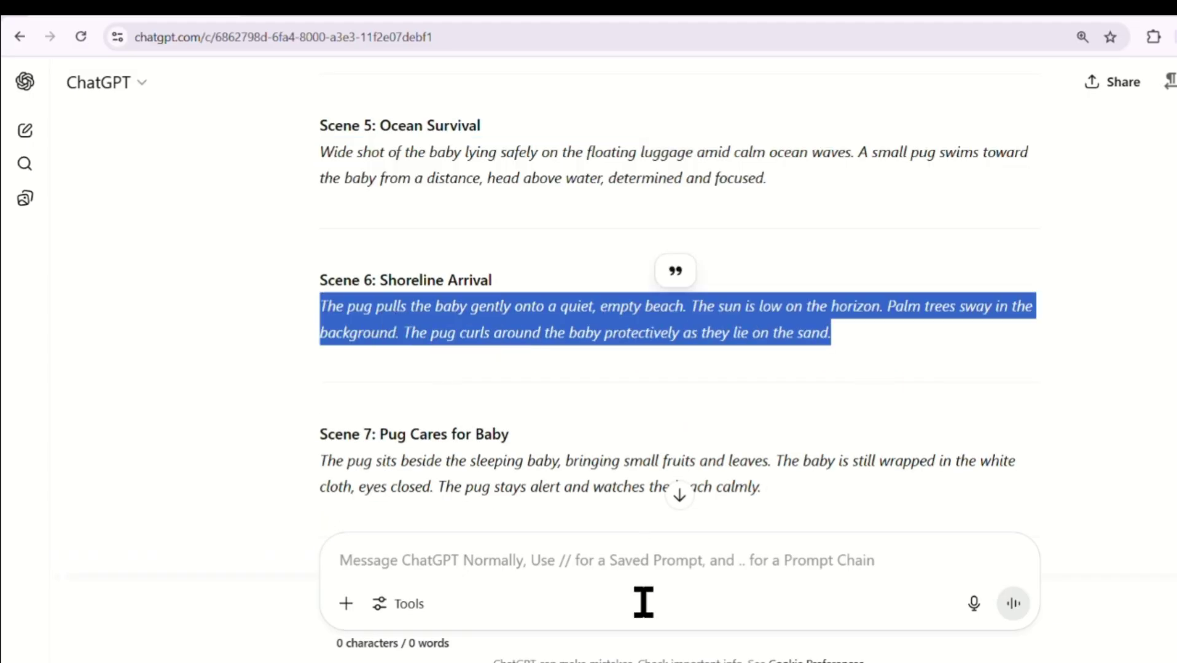
pyautogui.hotkey('ctrl', 'c')
pyautogui.hotkey('alt', 'Tab')
pyautogui.hotkey('ctrl', 'a')
pyautogui.press('BackSpace')
pyautogui.hotkey('ctrl', 'v')
pyautogui.click(617, 640)
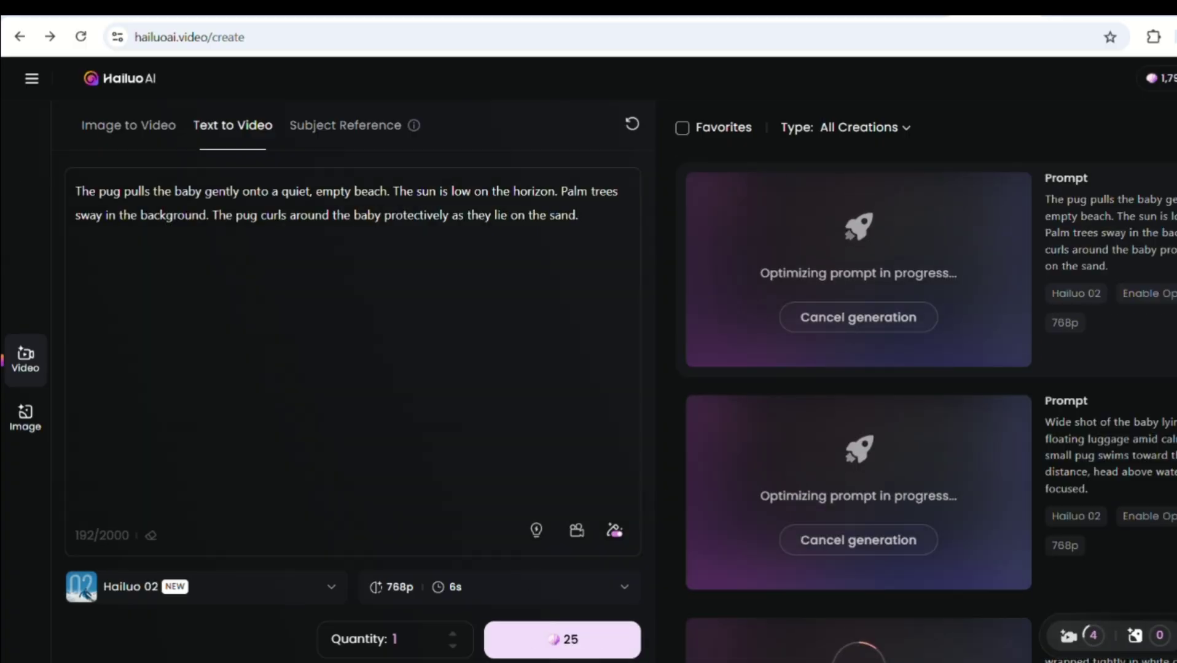
# - Replace the prompt with the Scene 7 pug-cares-for-baby description from ChatGPT
pyautogui.scroll(-2, 951, 565)
pyautogui.hotkey('alt', 'Tab')
pyautogui.scroll(-3, 321, 294)
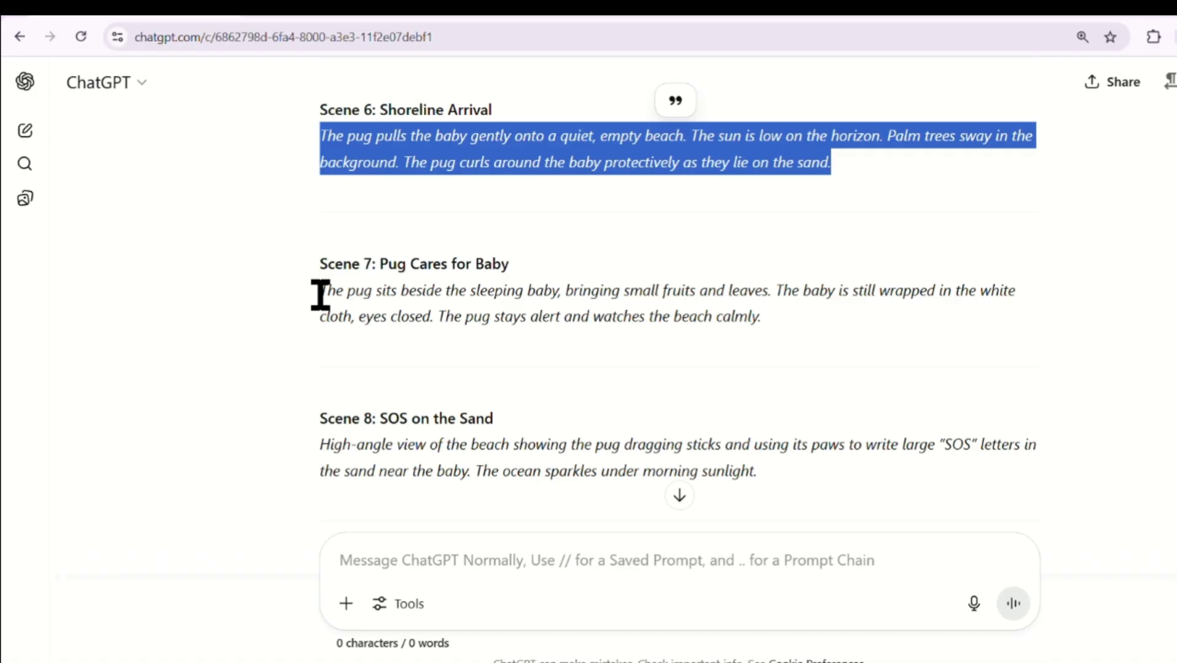
pyautogui.moveTo(320, 290); pyautogui.dragTo(840, 349)
pyautogui.hotkey('ctrl', 'c')
pyautogui.hotkey('alt', 'Tab')
pyautogui.hotkey('ctrl', 'a')
pyautogui.hotkey('ctrl', 'v')
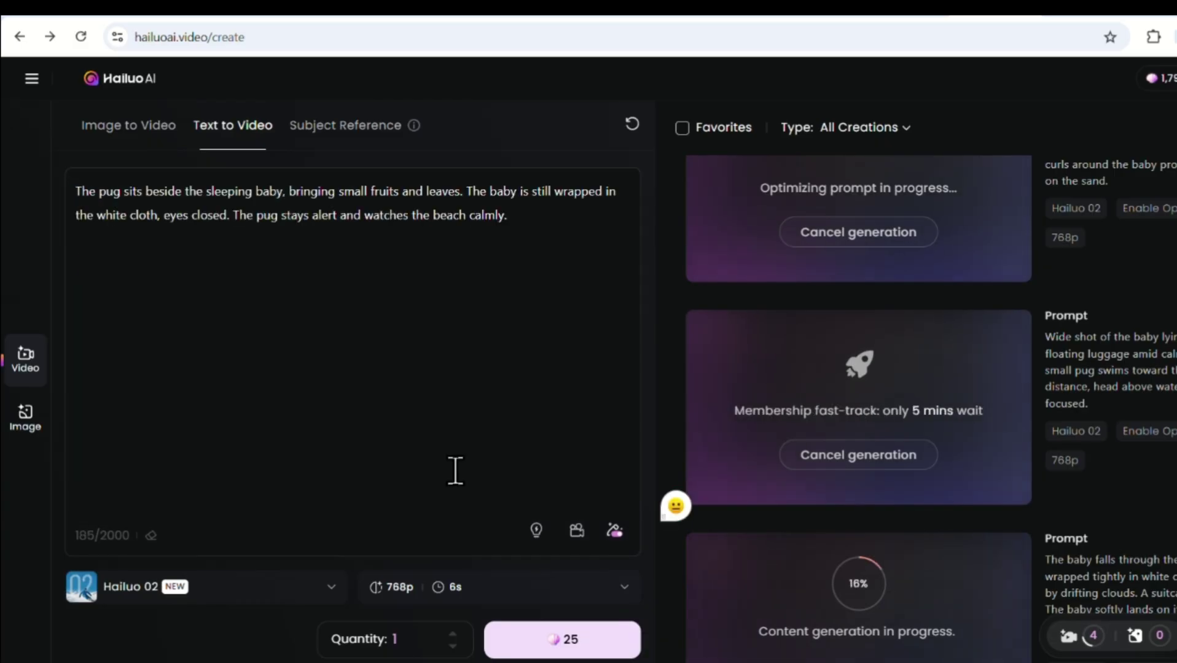